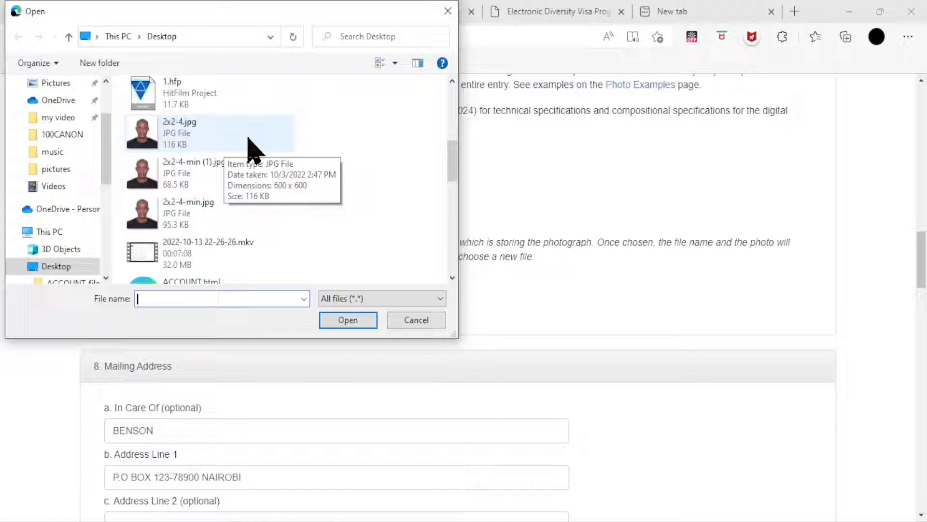
- Cancel choosing a photo for the visa entry form and review the Digital Image Requirements page
left_click(450, 14)
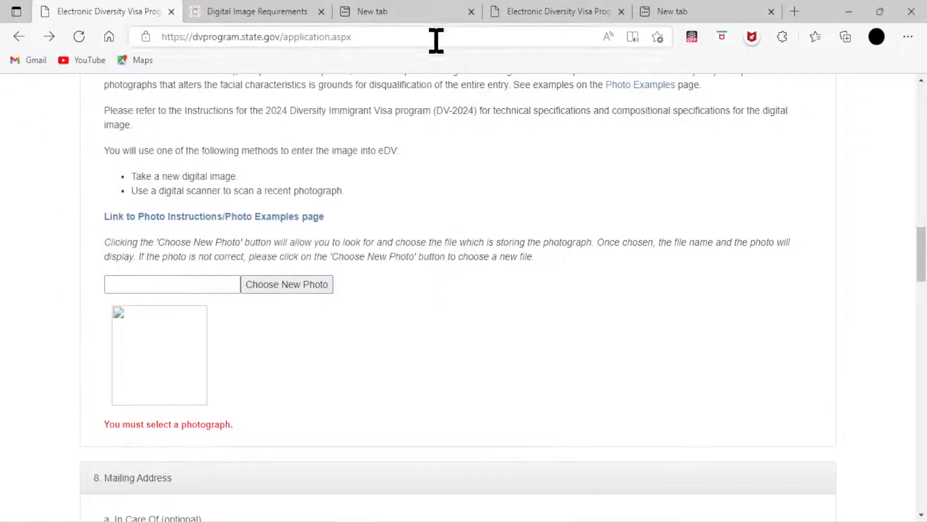
left_click(239, 14)
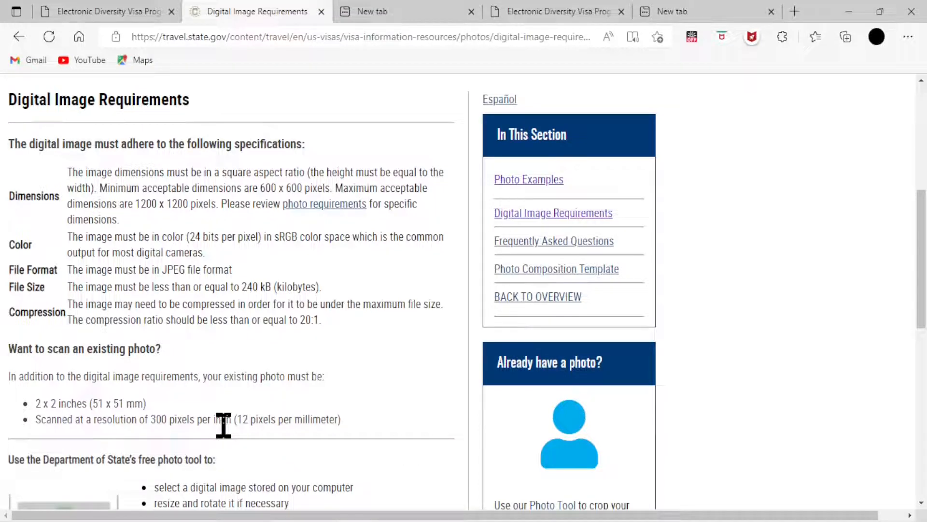
- Search the web for "image compressor" in the empty tab and open the Online Image Compressor site from the results
left_click(669, 16)
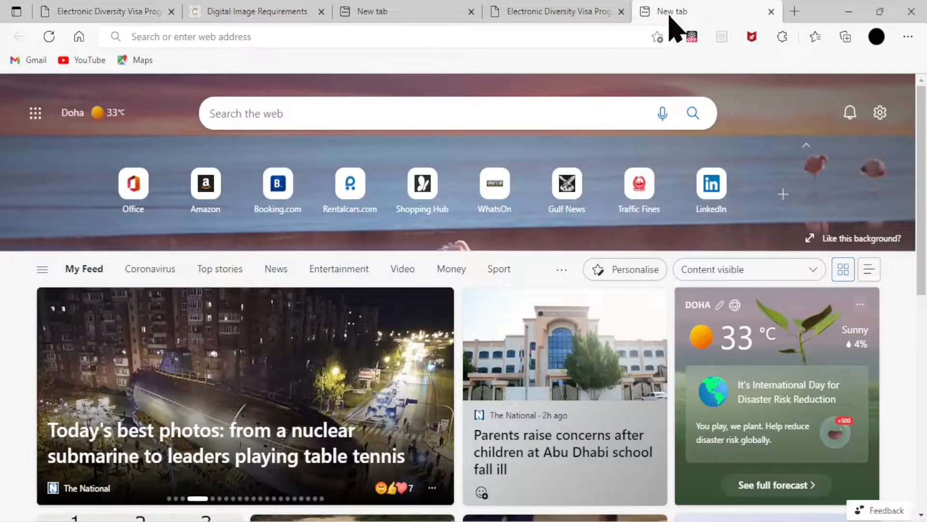
left_click(466, 114)
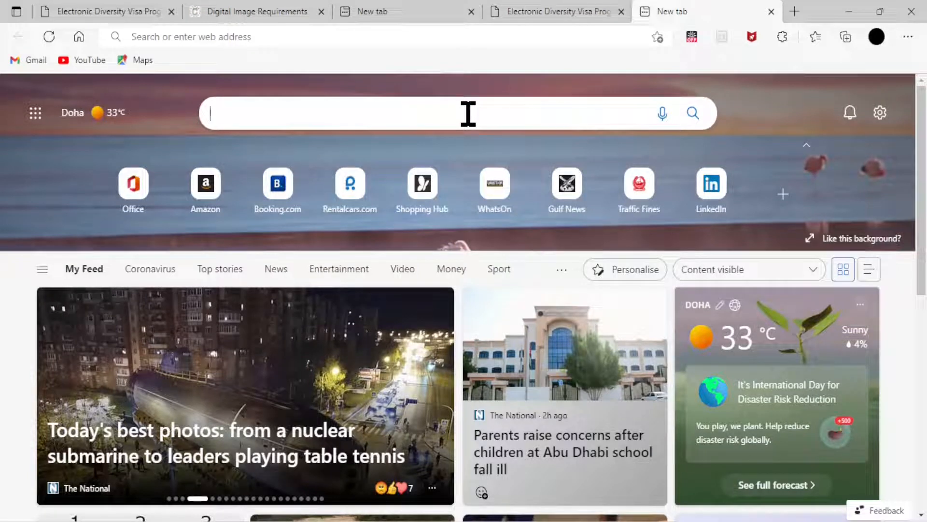
type("image")
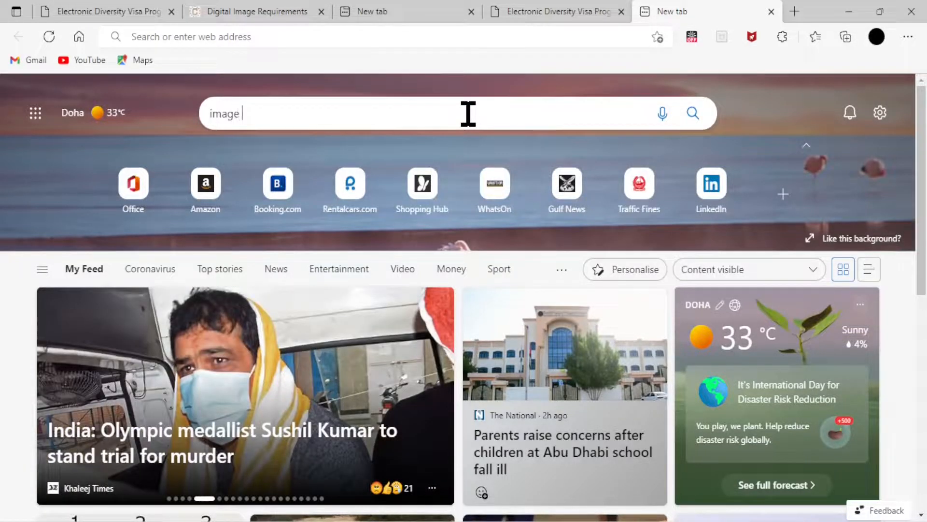
type(" compre")
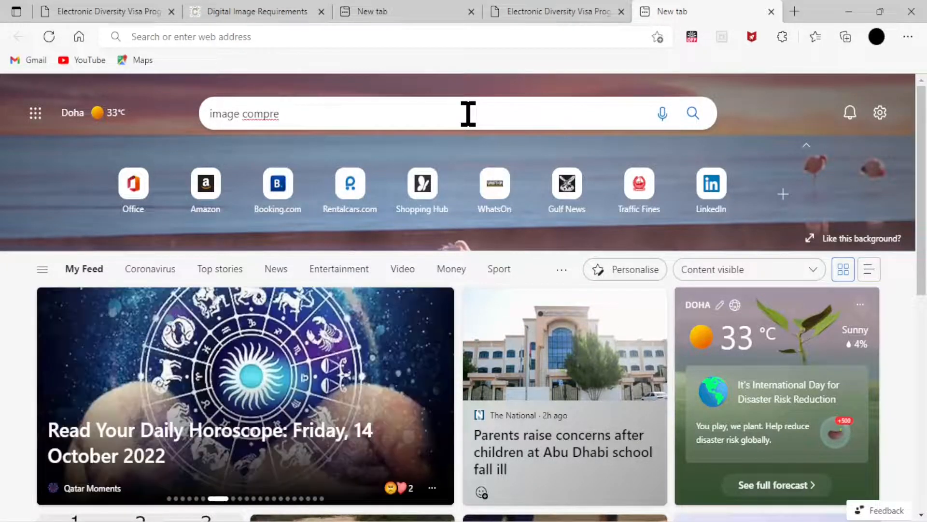
type("ss")
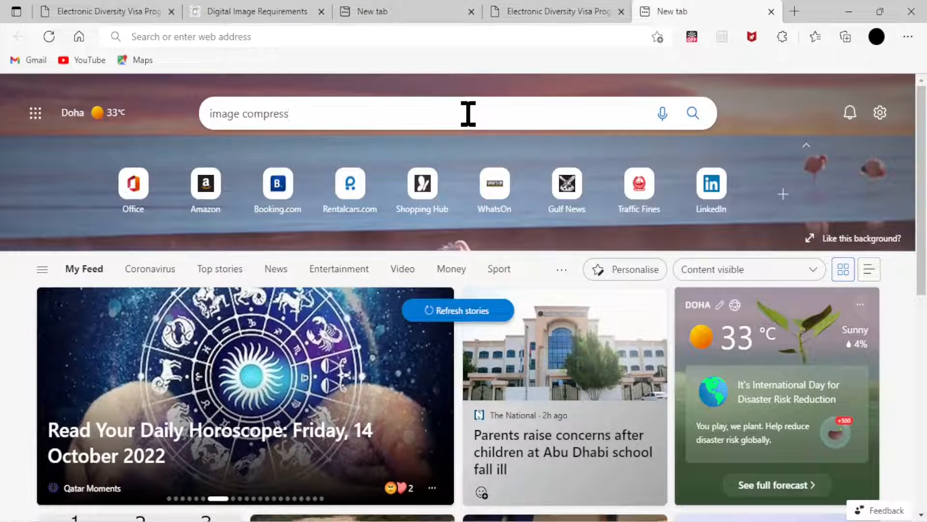
type("or")
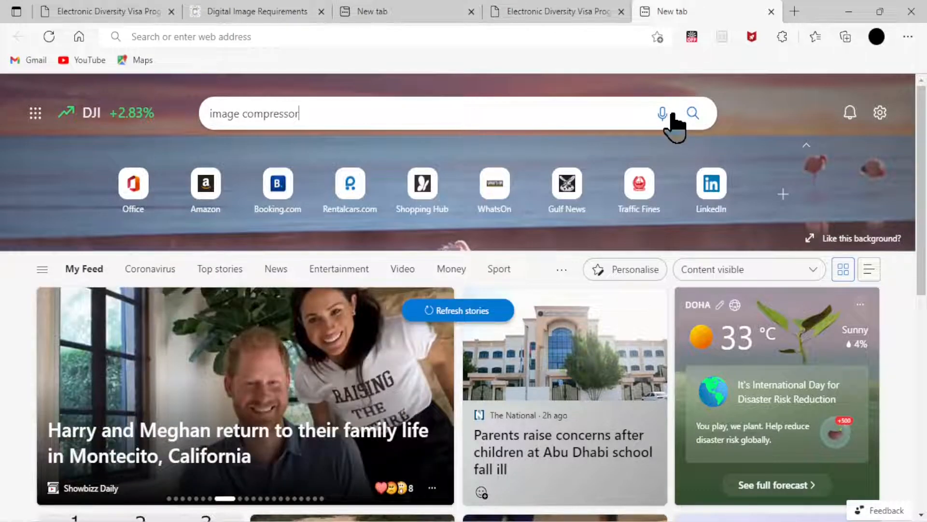
left_click(692, 119)
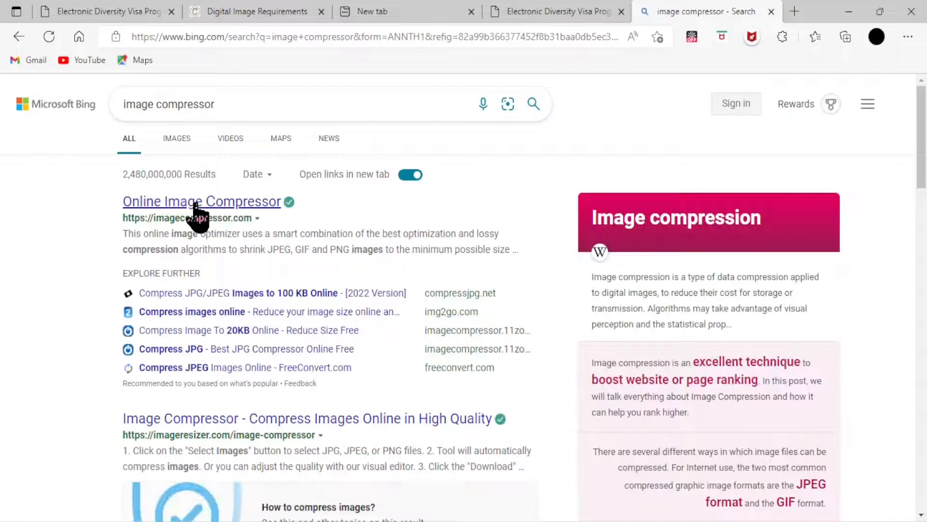
left_click(197, 203)
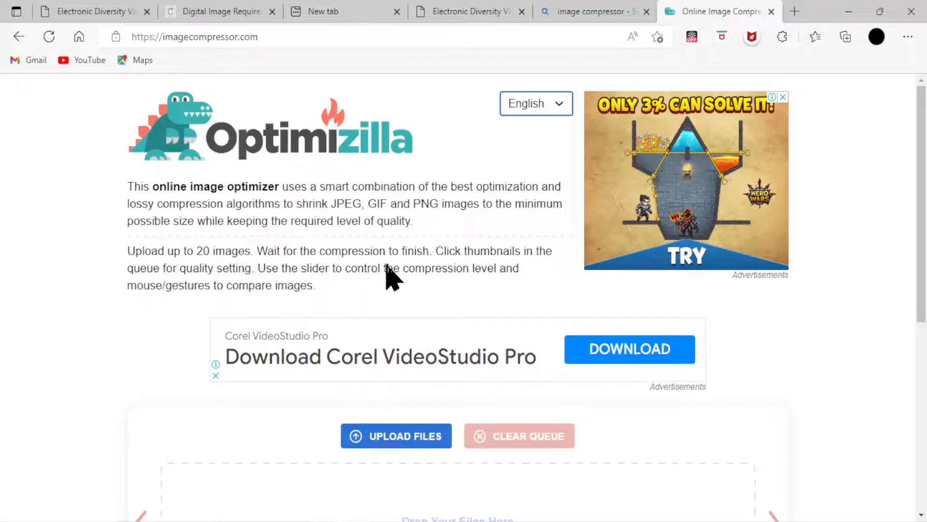
- Upload 2x2-4.jpg from the Desktop to the image compressor
scroll(401, 225, "down", 3)
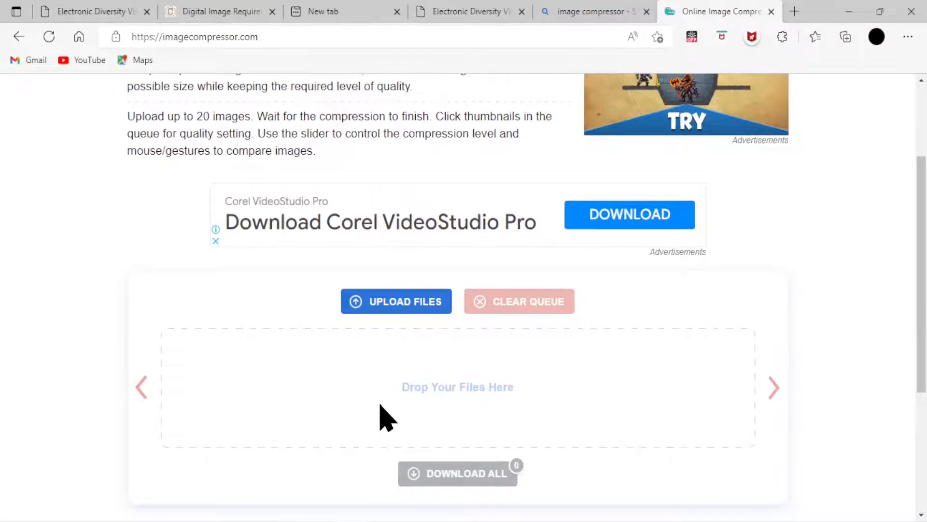
scroll(275, 384, "down", 3)
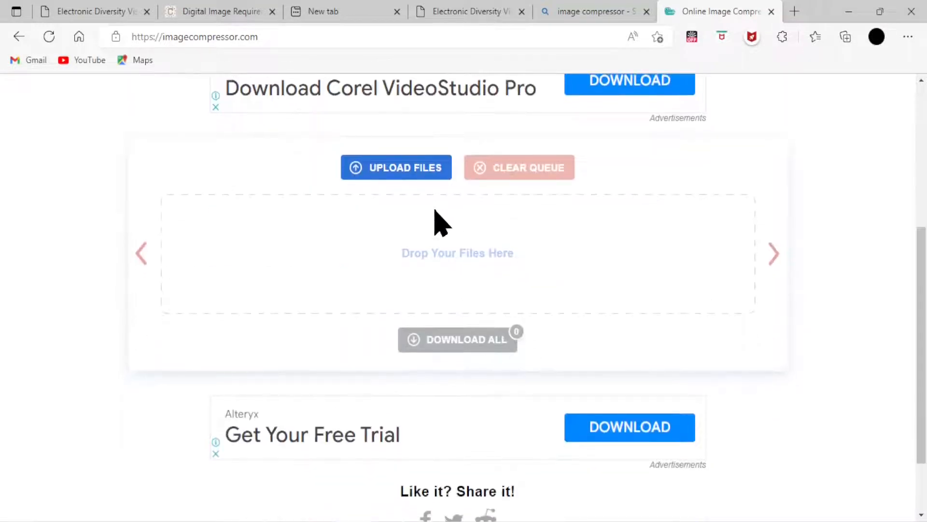
left_click(408, 176)
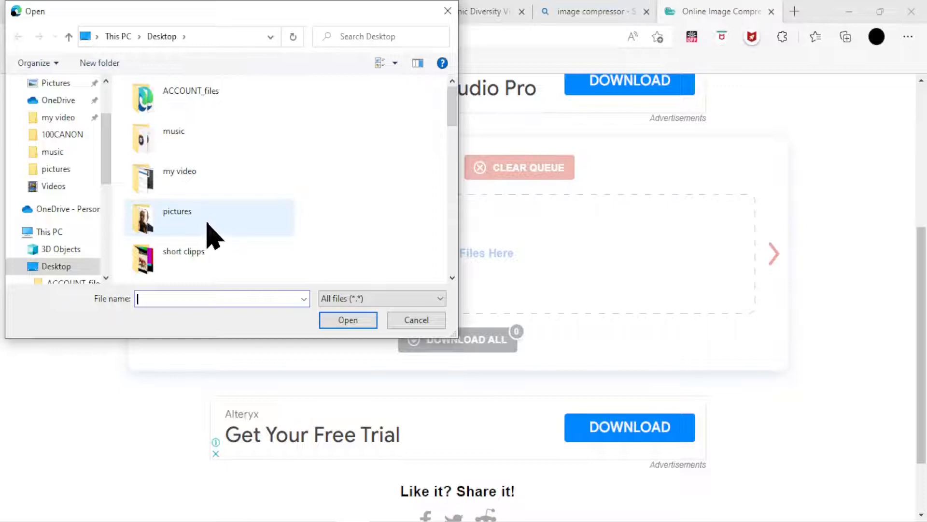
scroll(213, 236, "down", 3)
scroll(214, 160, "up", 1)
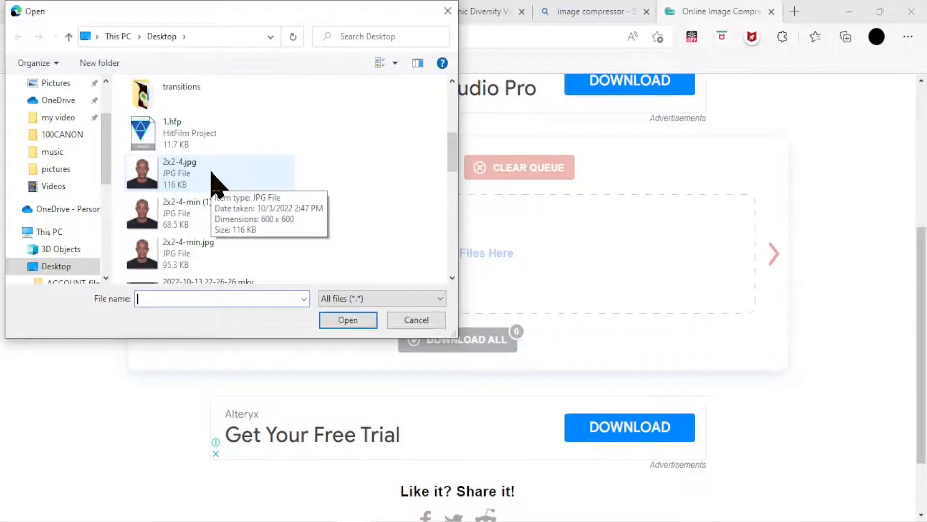
left_click(212, 181)
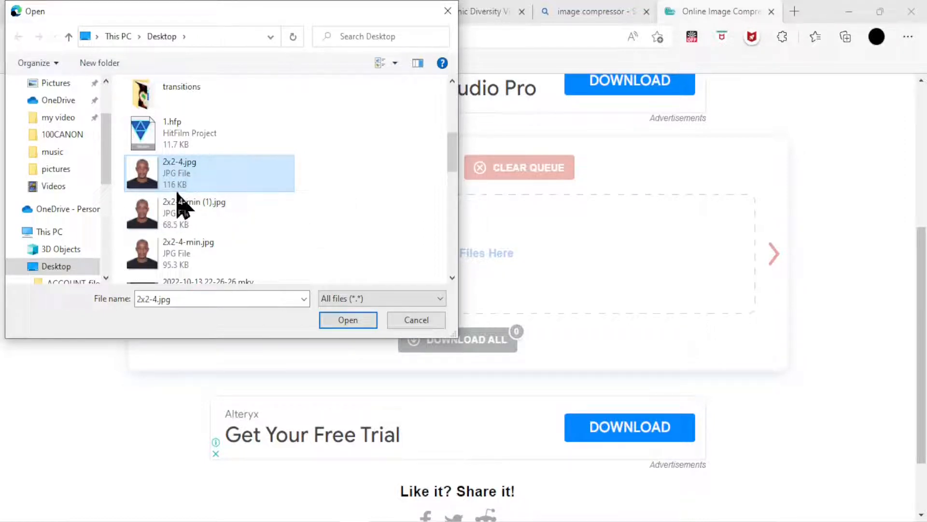
left_click(356, 324)
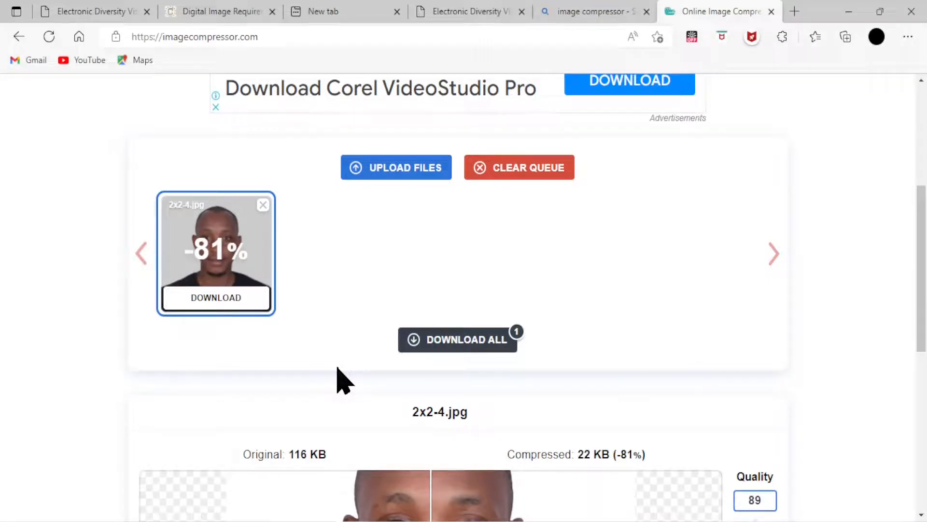
- Set the compression quality of 2x2-4.jpg to 99, apply it, and download the compressed result as a zip
scroll(337, 368, "down", 4)
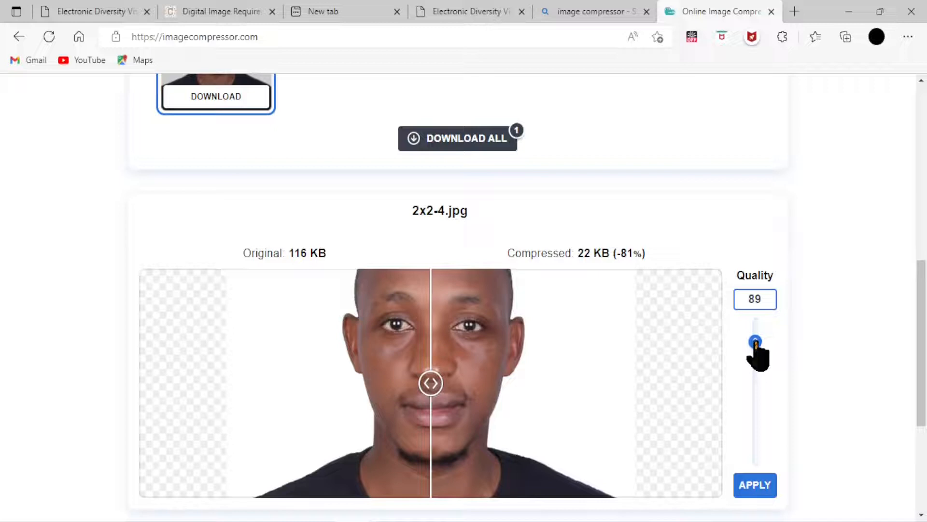
left_click_drag(756, 342, 757, 327)
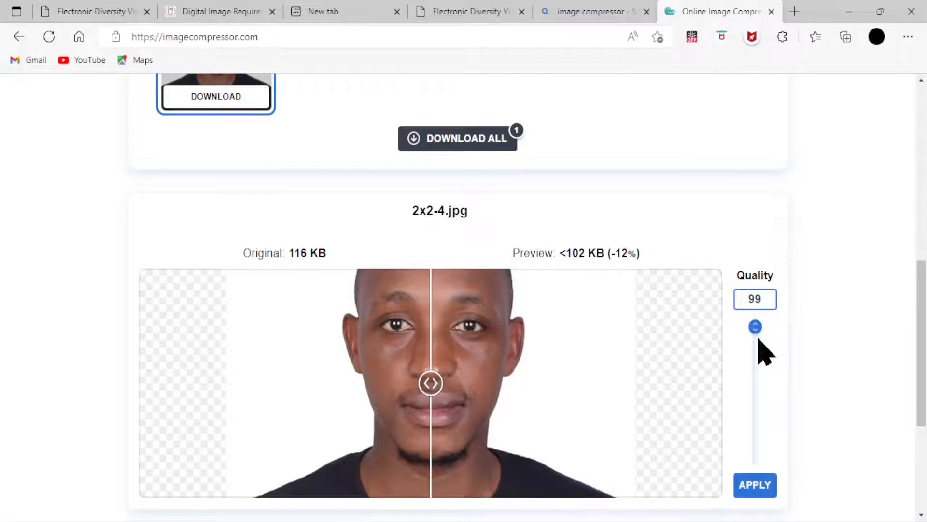
left_click_drag(756, 332, 757, 410)
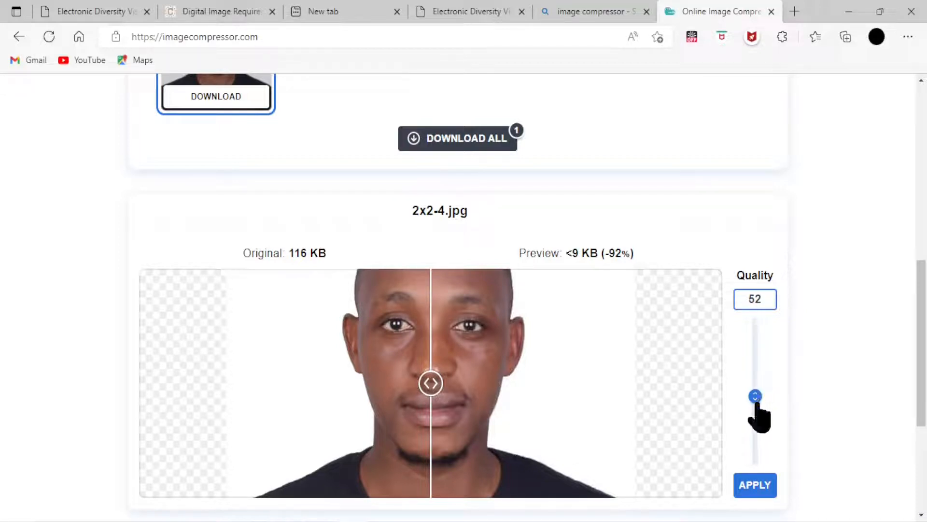
left_click_drag(755, 397, 754, 333)
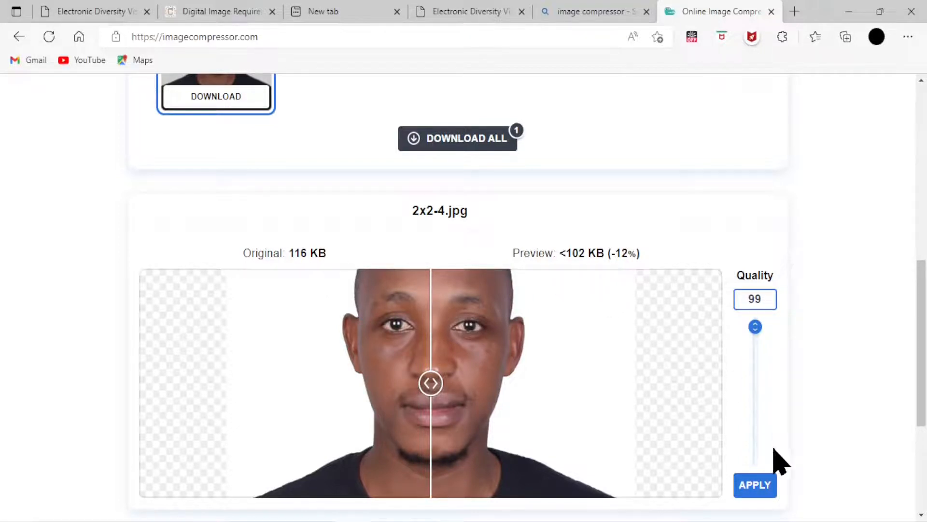
left_click(759, 487)
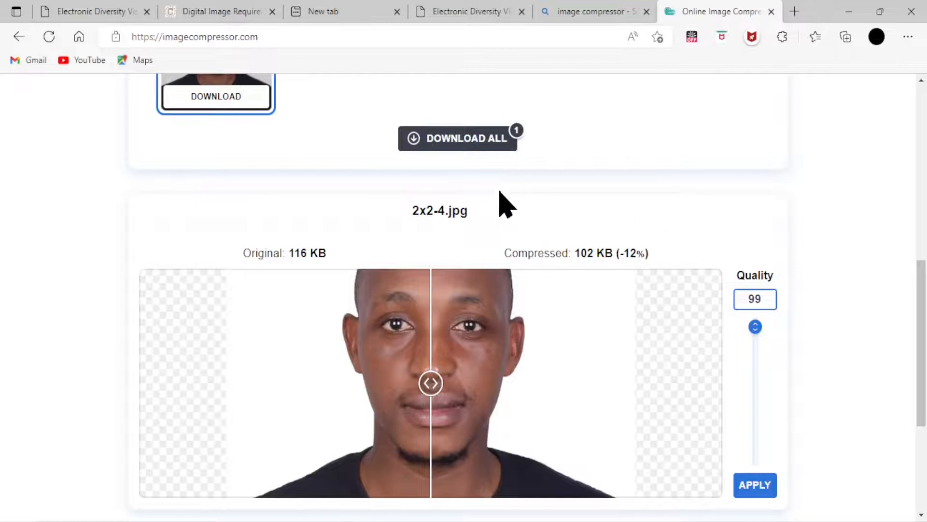
left_click(481, 145)
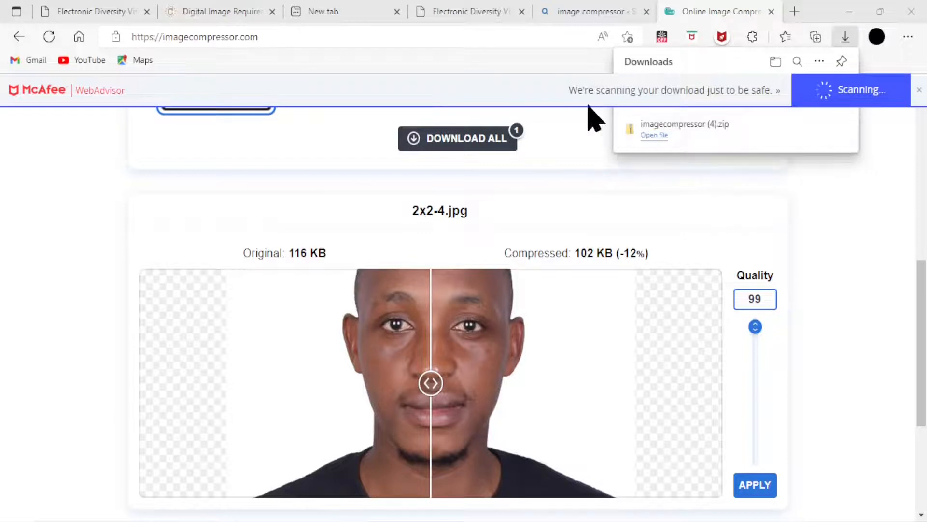
left_click(460, 144)
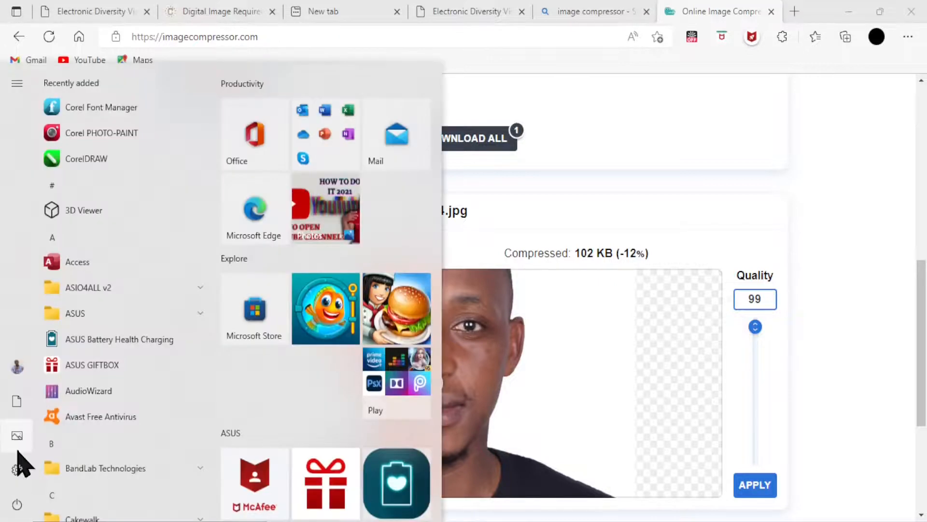
- Switch to File Explorer and show the contents of the Downloads folder
mouse_move(25, 456)
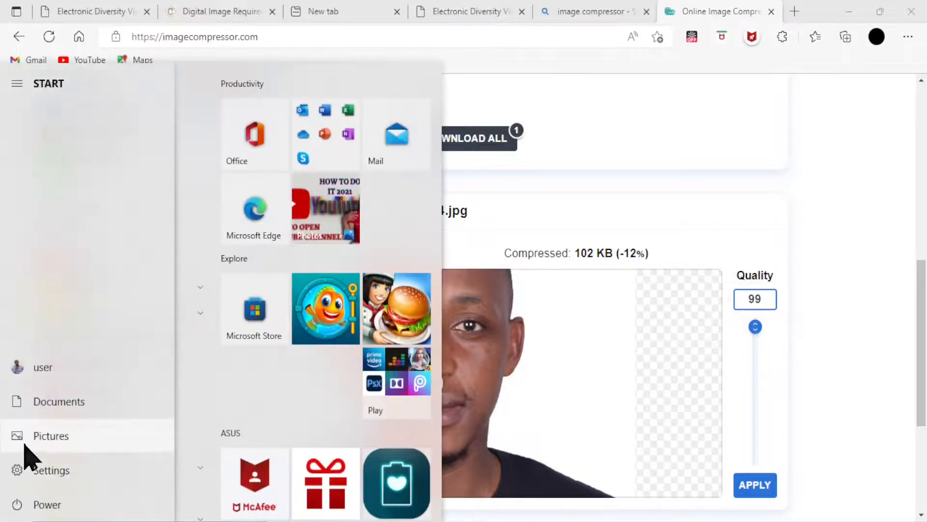
left_click(38, 408)
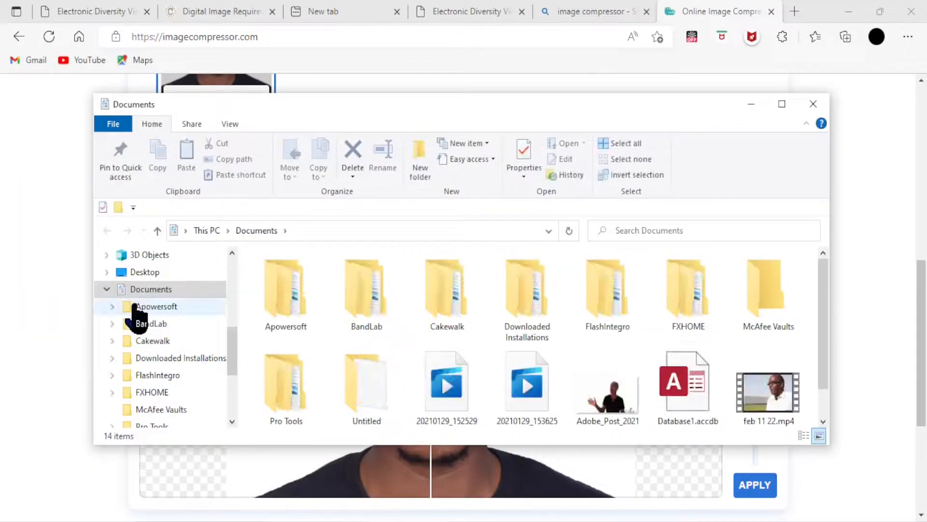
scroll(162, 330, "up", 4)
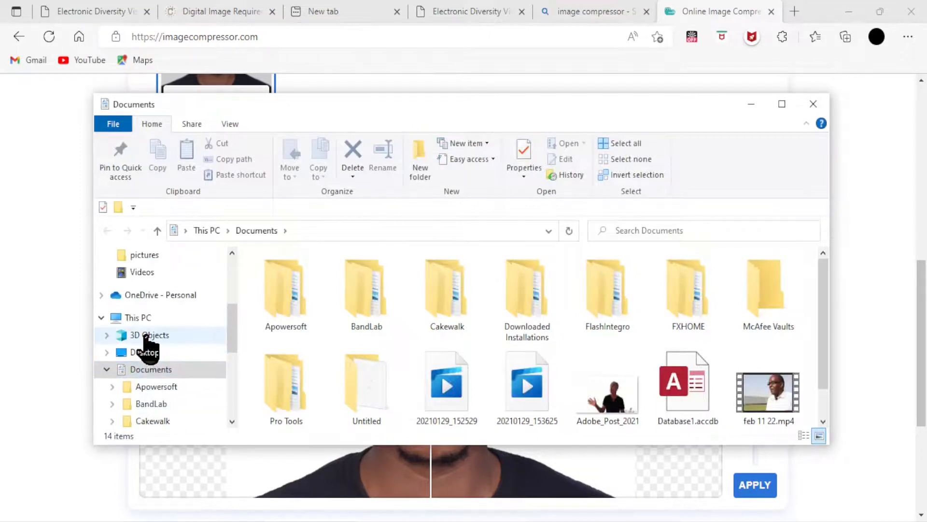
scroll(154, 333, "up", 3)
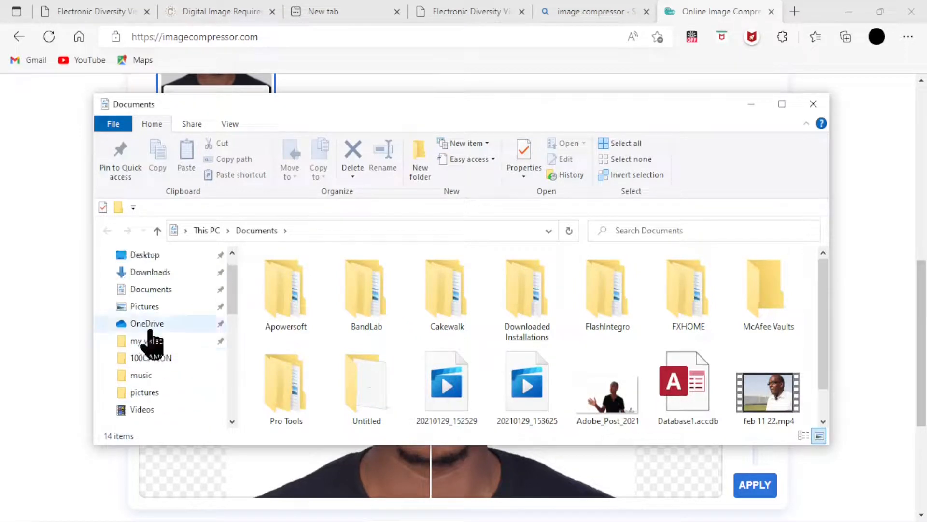
left_click(161, 301)
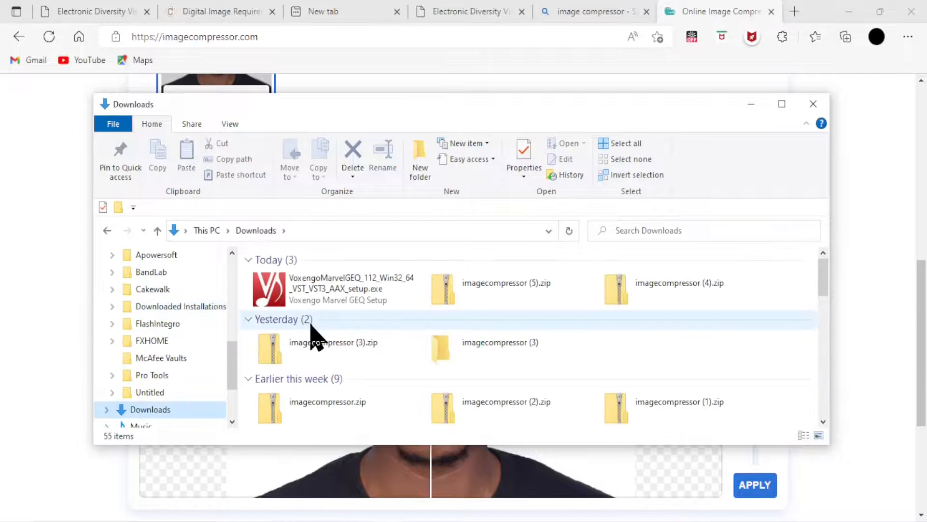
- Extract imagecompressor (4).zip into the Downloads\imagecompressor (4) folder
double_click(647, 302)
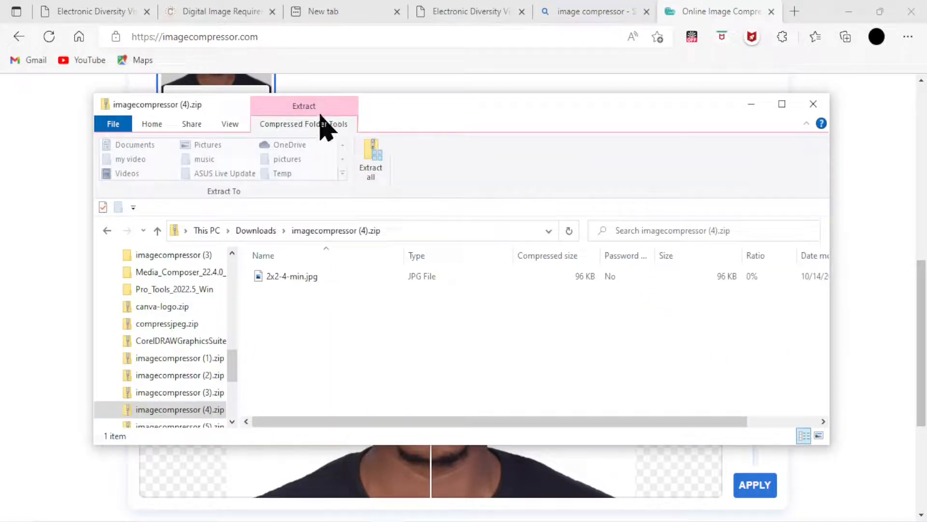
left_click(373, 179)
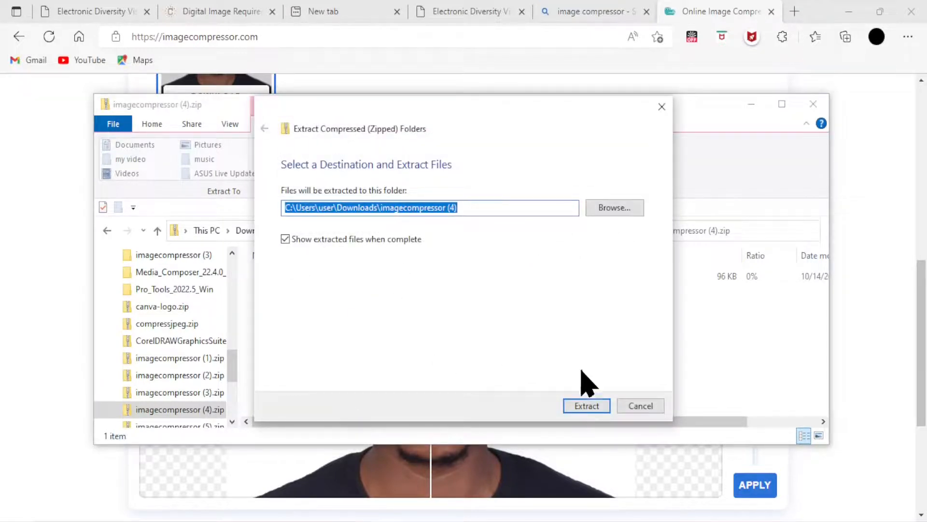
left_click(579, 407)
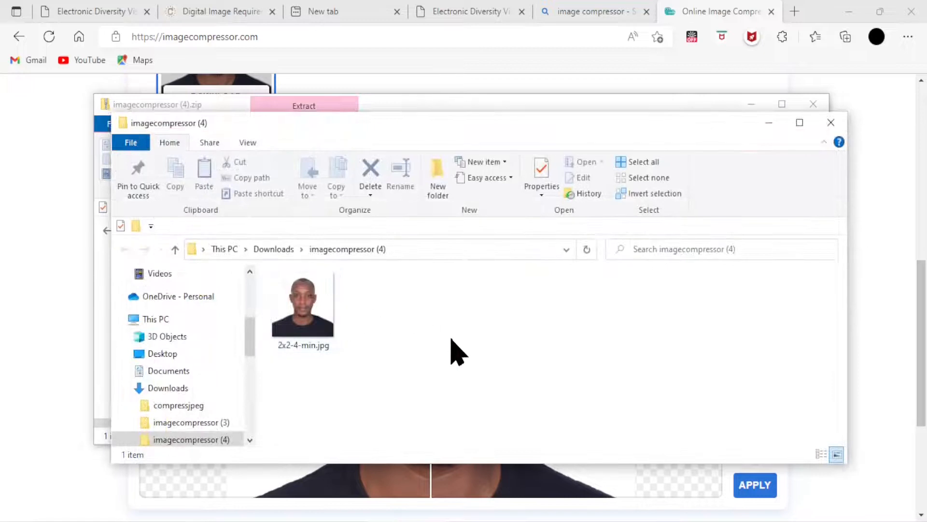
- Move 2x2-4-min.jpg from the imagecompressor (4) folder to the Desktop, replacing the existing file of the same name
mouse_move(328, 346)
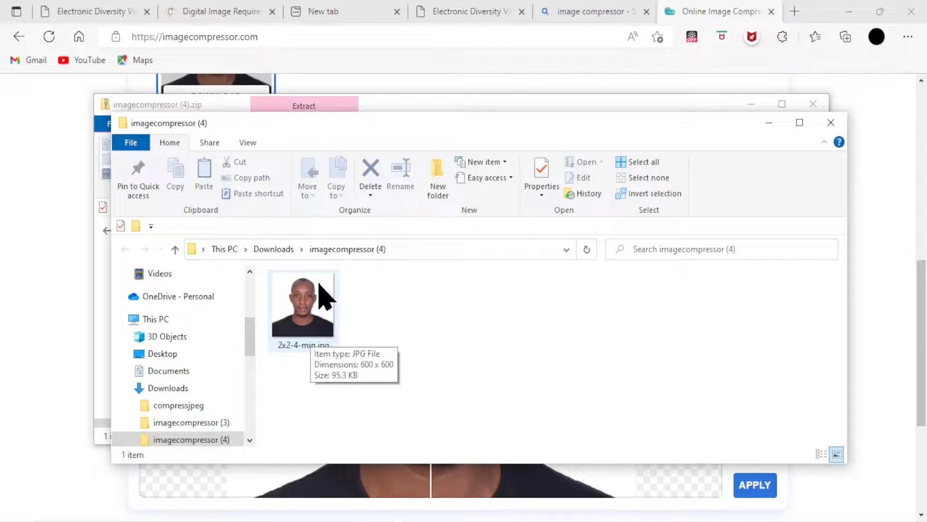
right_click(305, 318)
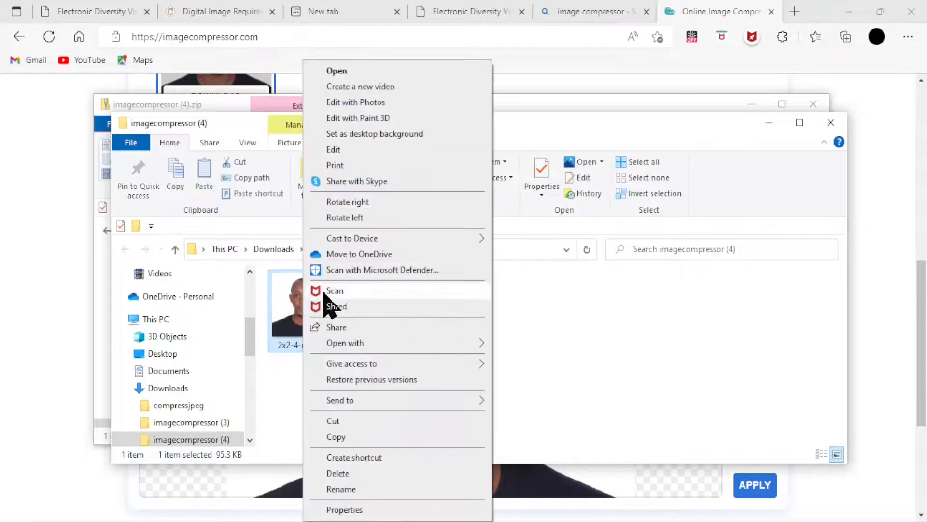
left_click(620, 347)
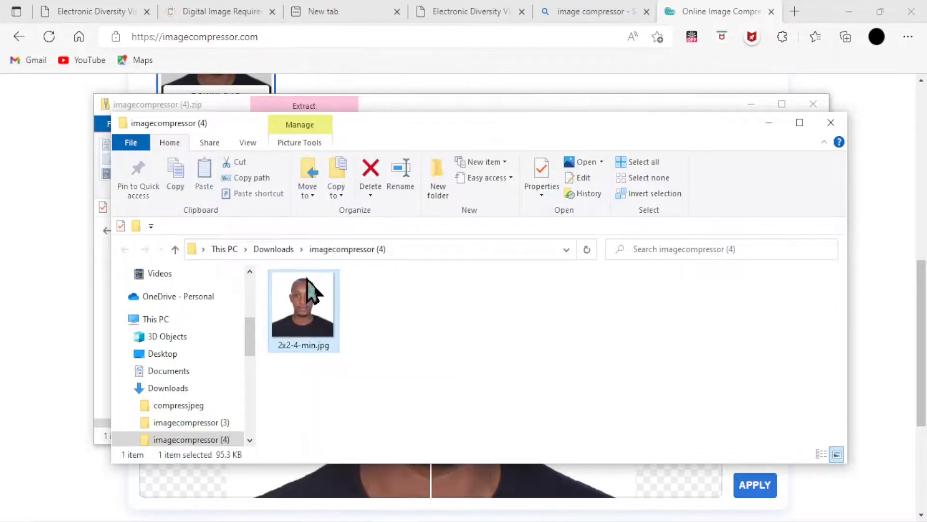
left_click(313, 193)
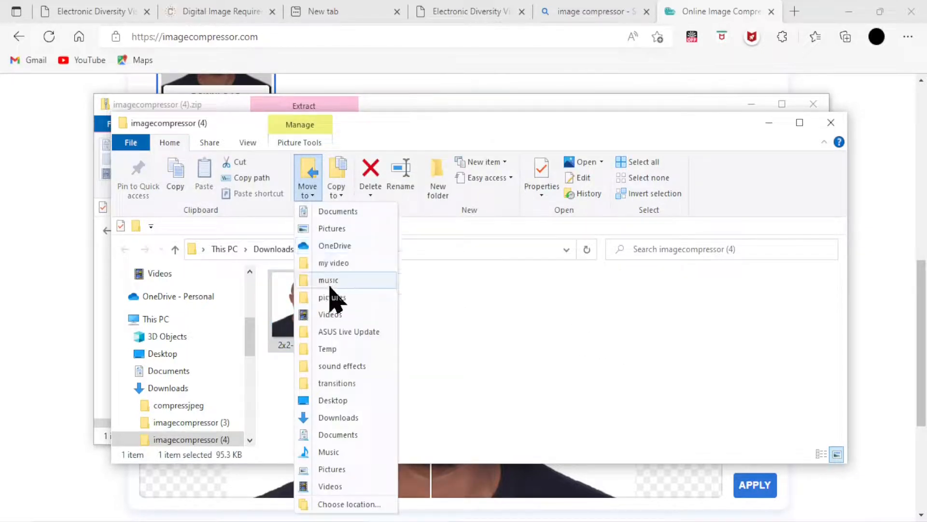
left_click(344, 401)
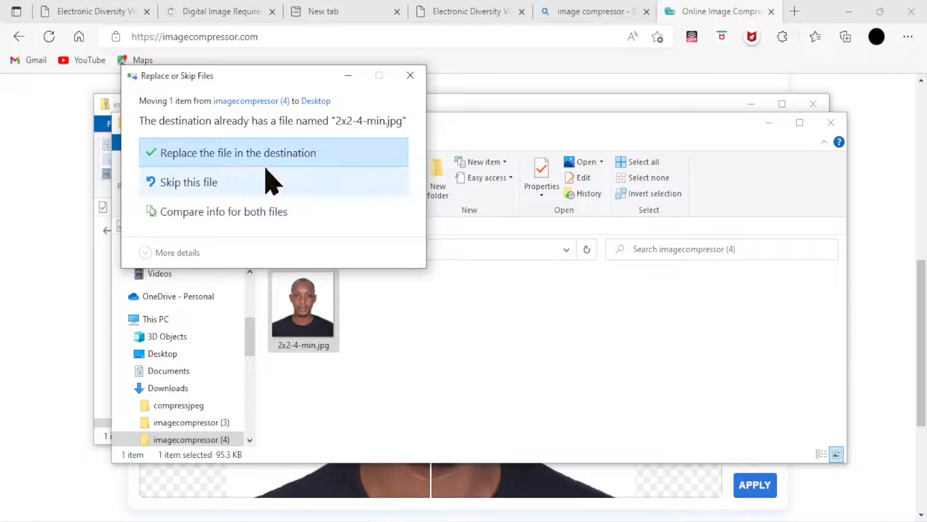
left_click(362, 173)
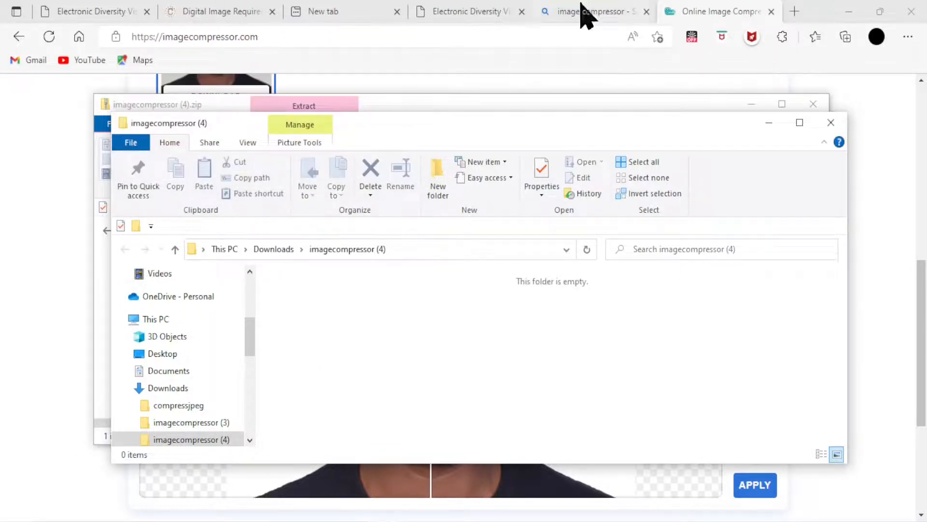
- Close the image compressor and its search results page, returning to the Electronic Diversity Visa entry form
left_click(613, 13)
middle_click(725, 21)
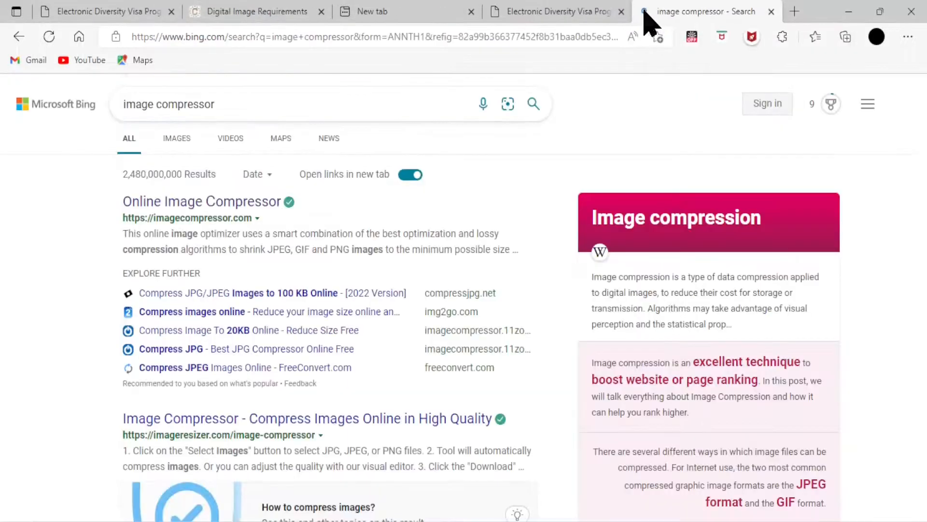
left_click(771, 11)
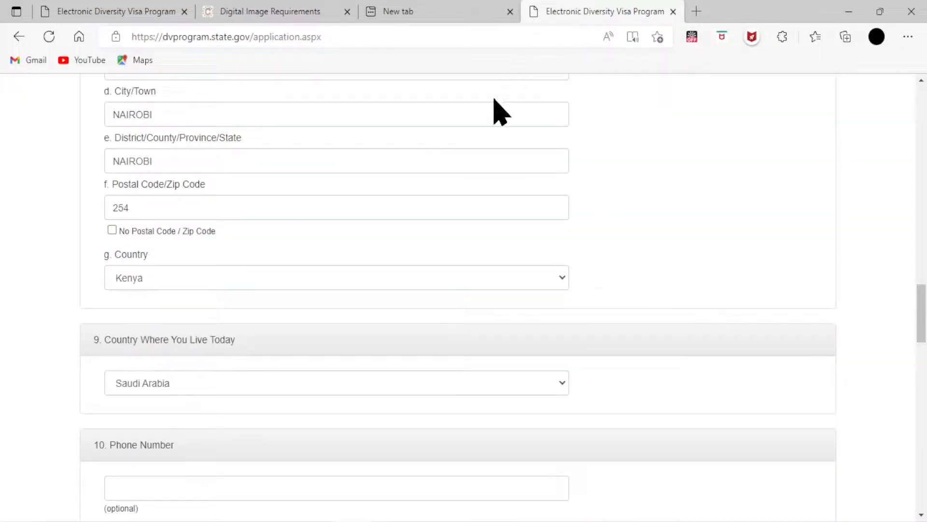
- Start choosing a new photo for the Entrant Photograph section and locate 2x2-4-min.jpg on the Desktop
scroll(245, 348, "up", 10)
scroll(277, 331, "up", 15)
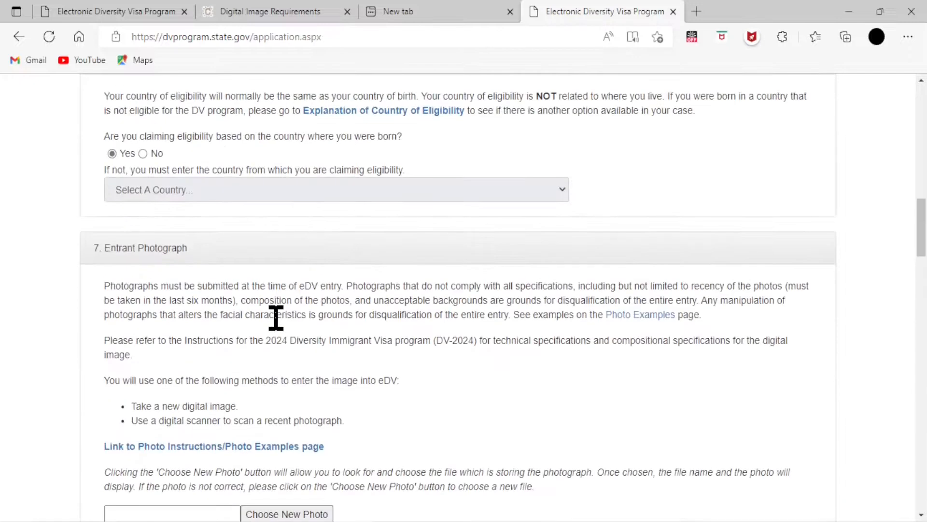
scroll(285, 344, "up", 4)
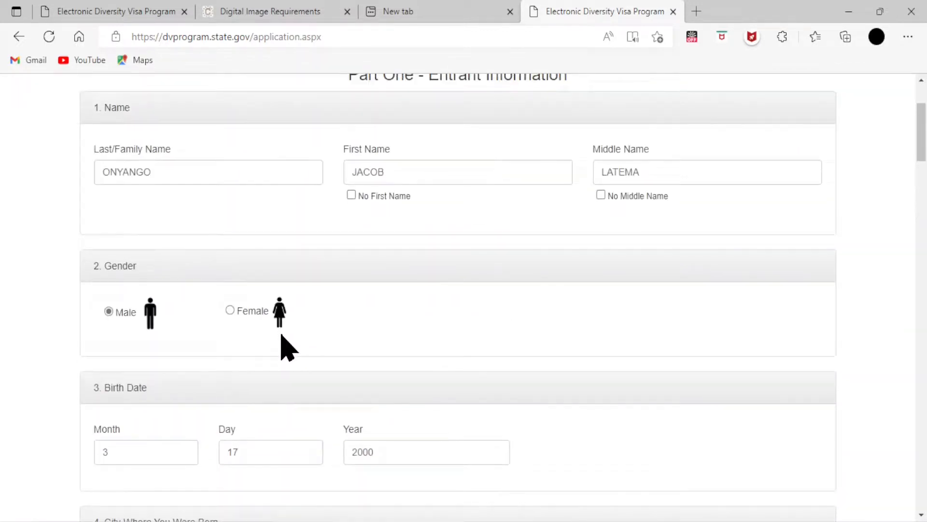
scroll(278, 333, "down", 13)
scroll(265, 316, "down", 12)
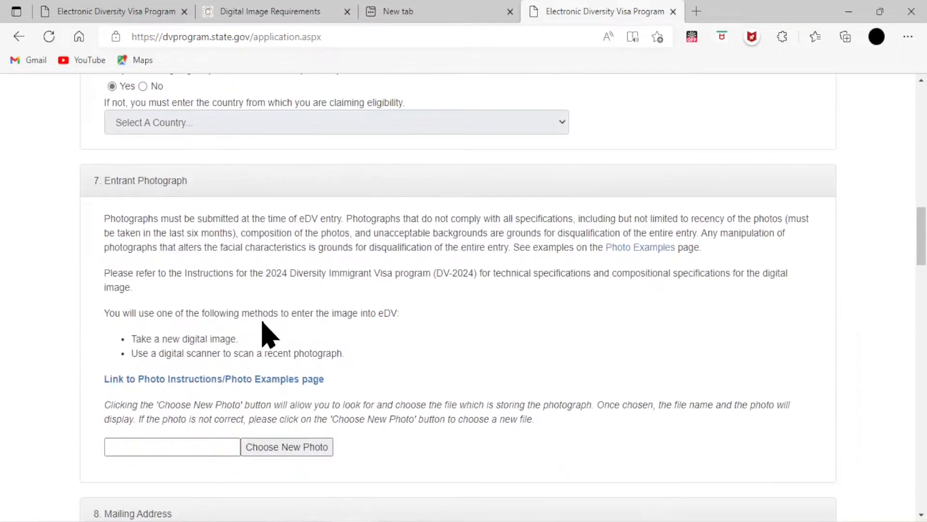
left_click(268, 182)
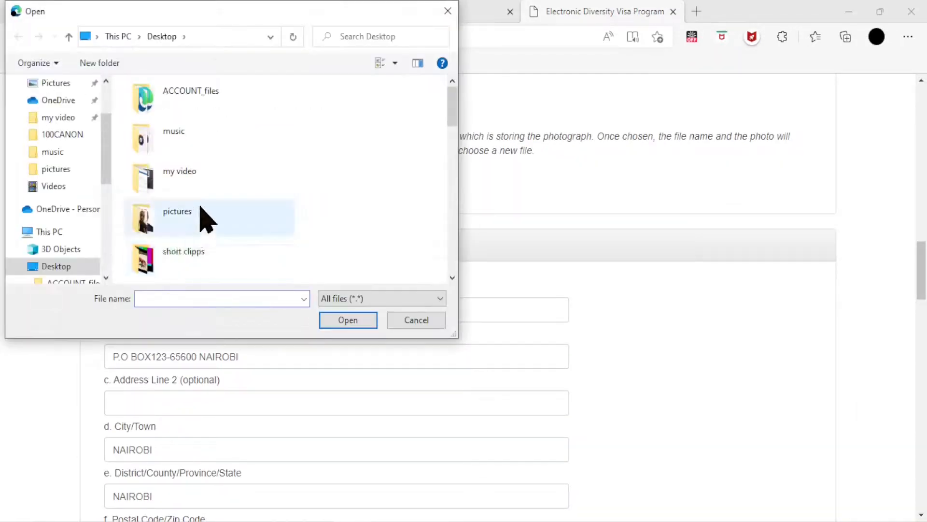
scroll(213, 218, "down", 3)
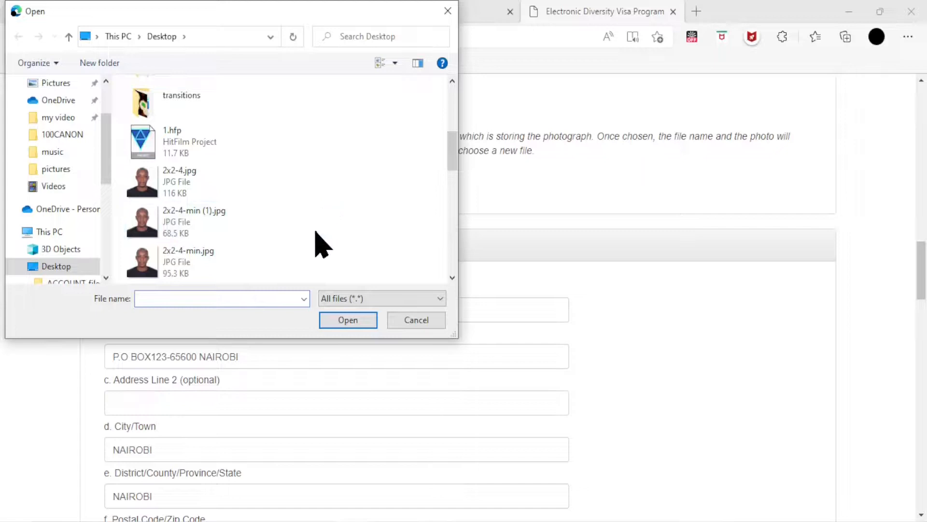
scroll(282, 240, "down", 5)
scroll(279, 222, "up", 3)
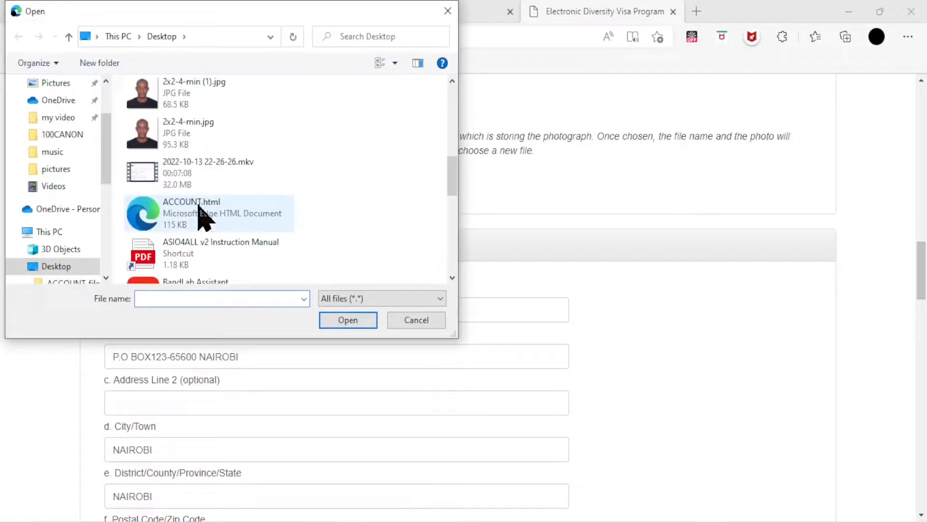
scroll(308, 191, "up", 2)
scroll(306, 175, "down", 2)
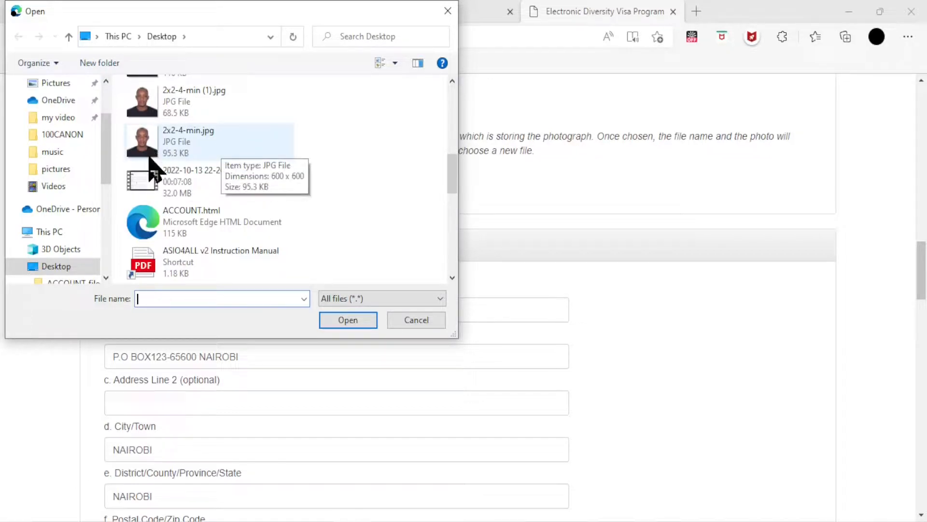
- Check the properties of 2x2-4-min.jpg and load it as the entrant photograph
right_click(192, 153)
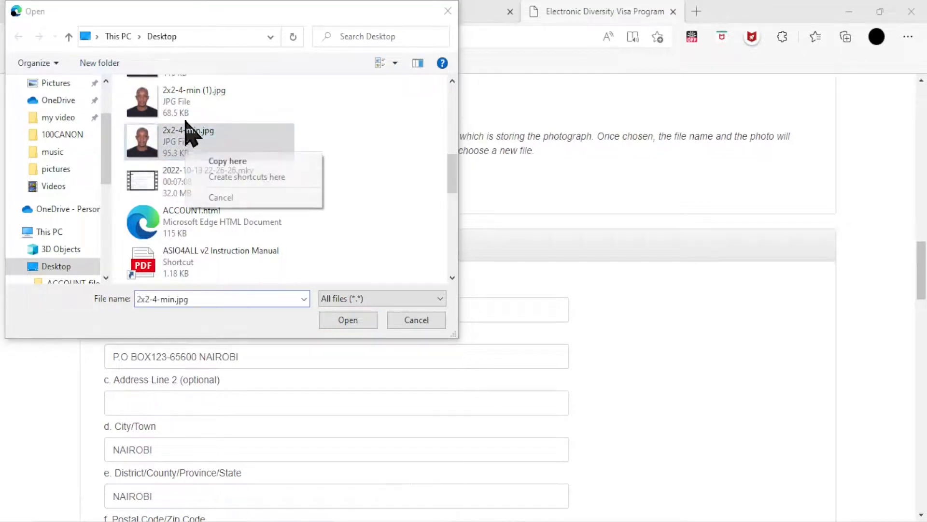
left_click(399, 152)
left_click(296, 159)
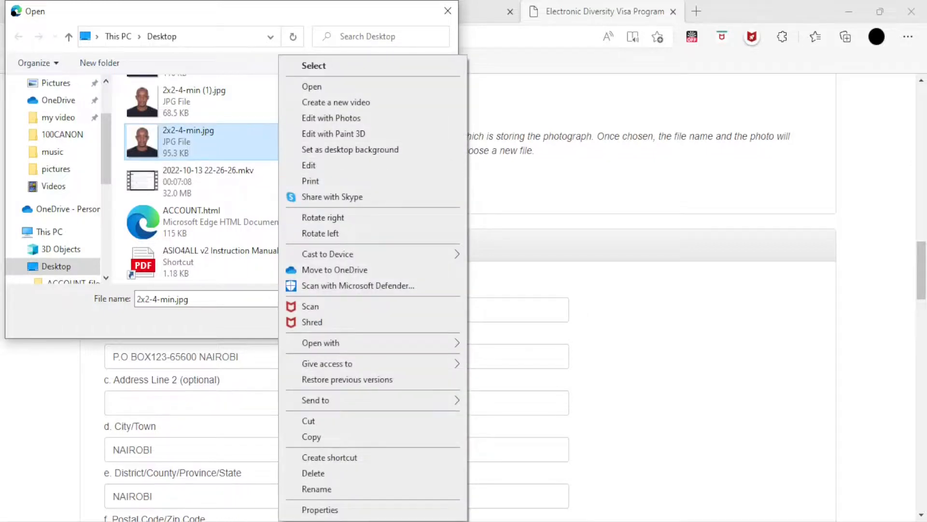
left_click(331, 510)
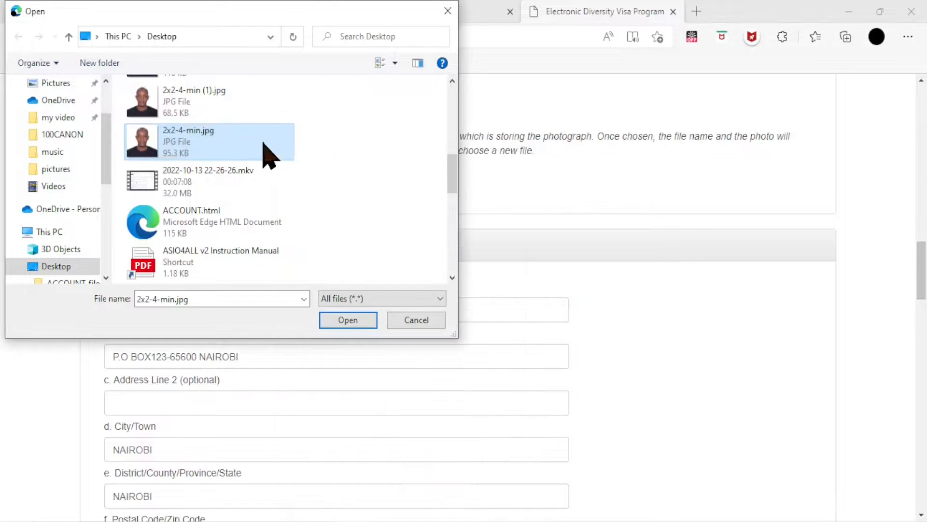
left_click(351, 325)
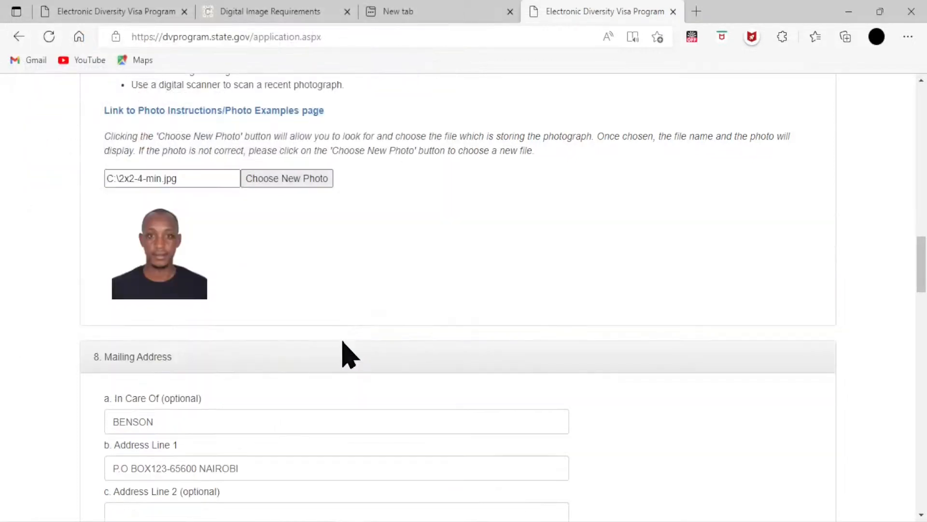
- Review all Part One entries, from the name to the number of children, and continue to the entry summary
scroll(299, 384, "down", 15)
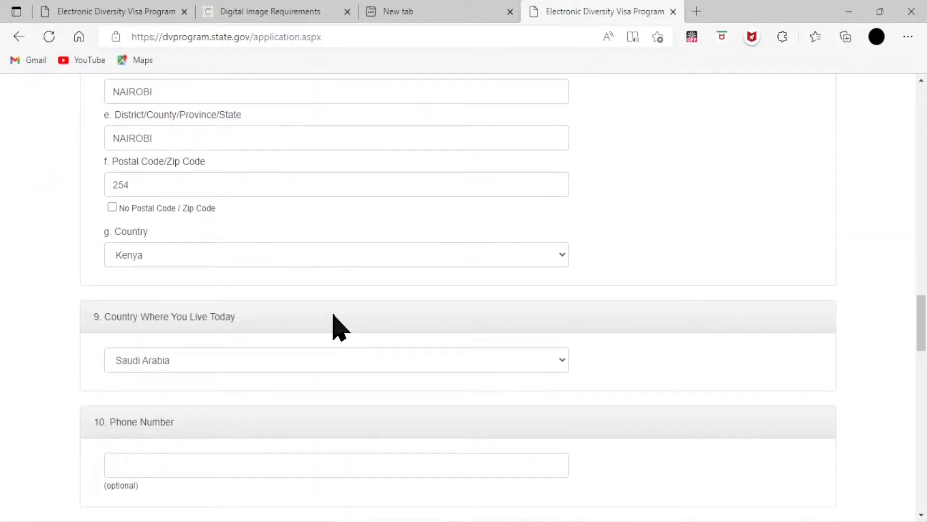
scroll(346, 333, "down", 12)
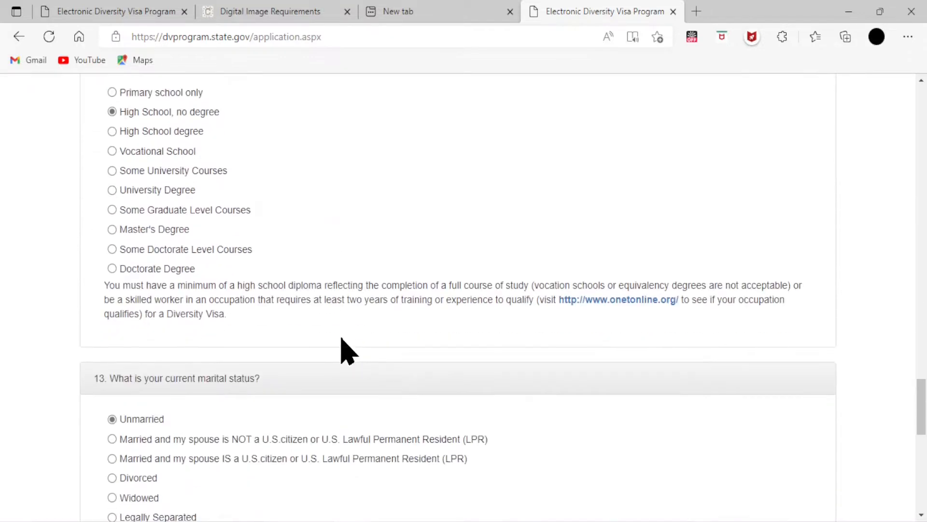
scroll(338, 346, "down", 8)
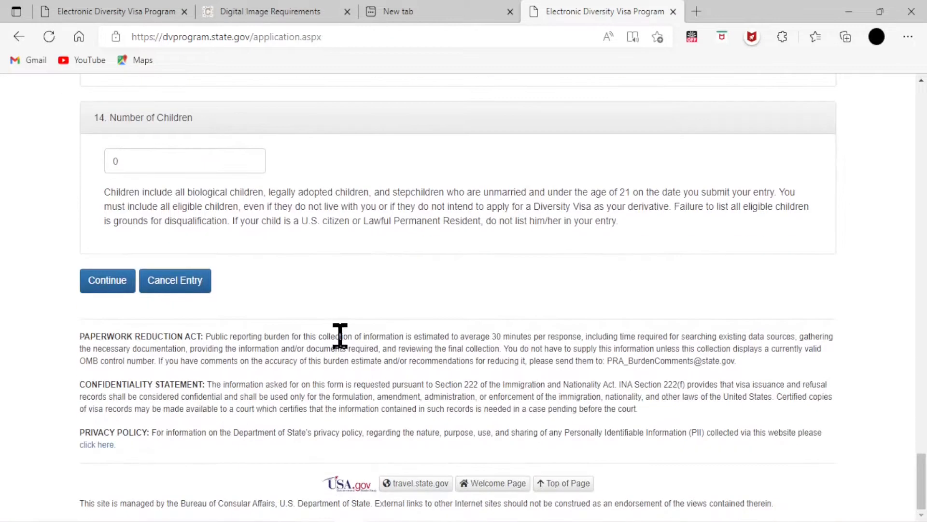
scroll(337, 335, "up", 8)
scroll(338, 328, "up", 20)
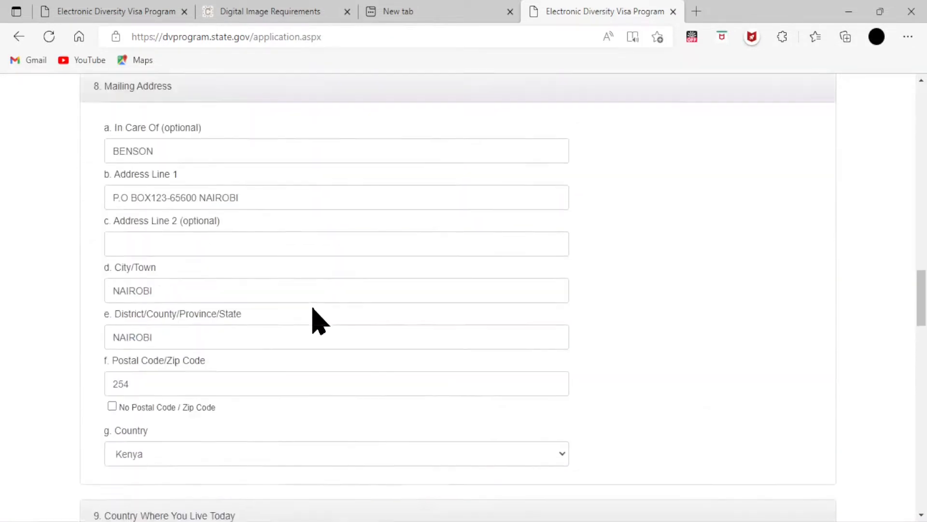
scroll(318, 319, "up", 20)
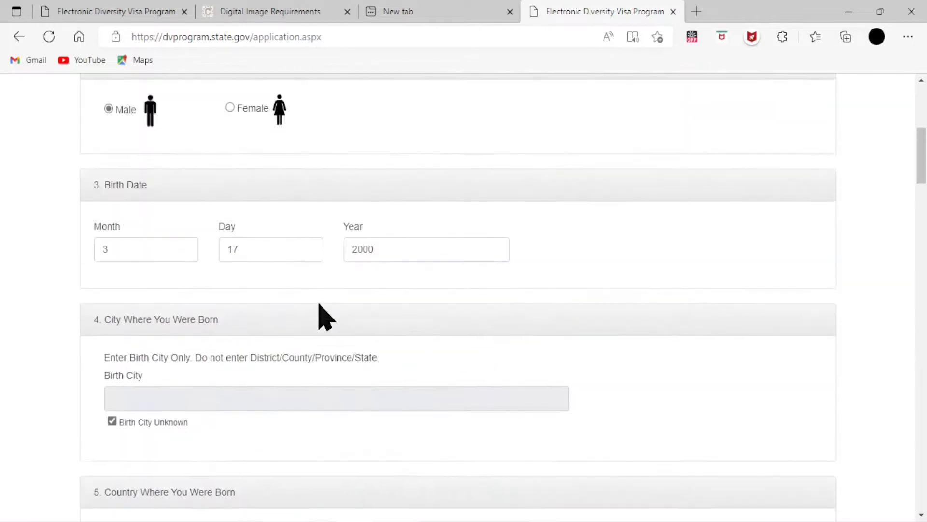
scroll(331, 319, "up", 3)
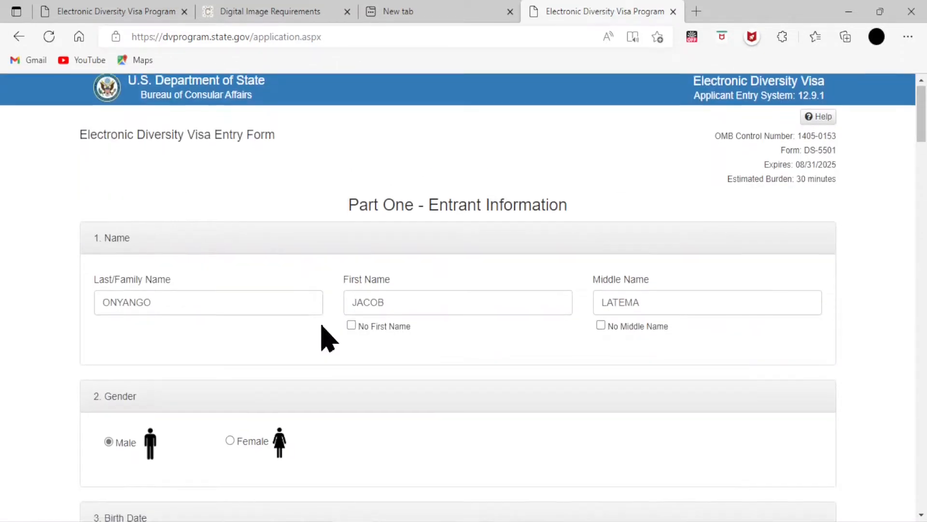
scroll(324, 348, "down", 10)
scroll(317, 377, "down", 20)
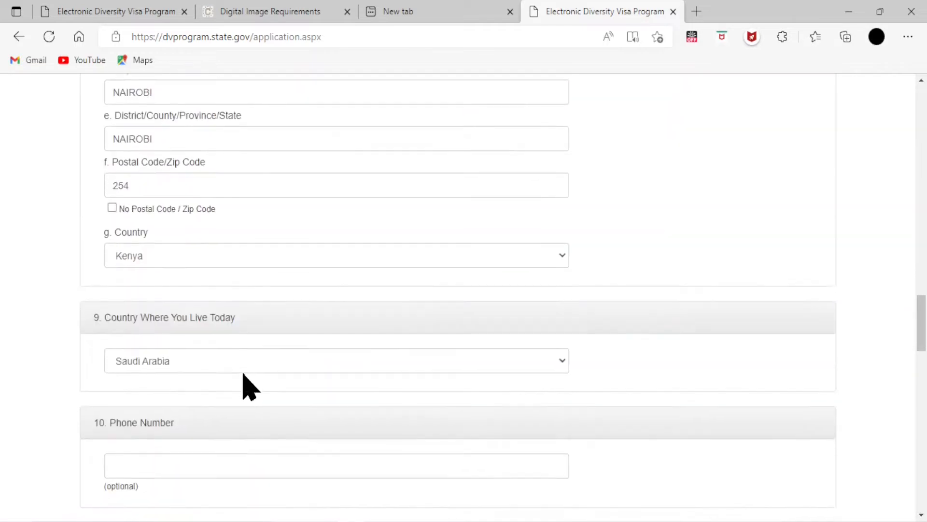
scroll(236, 380, "down", 20)
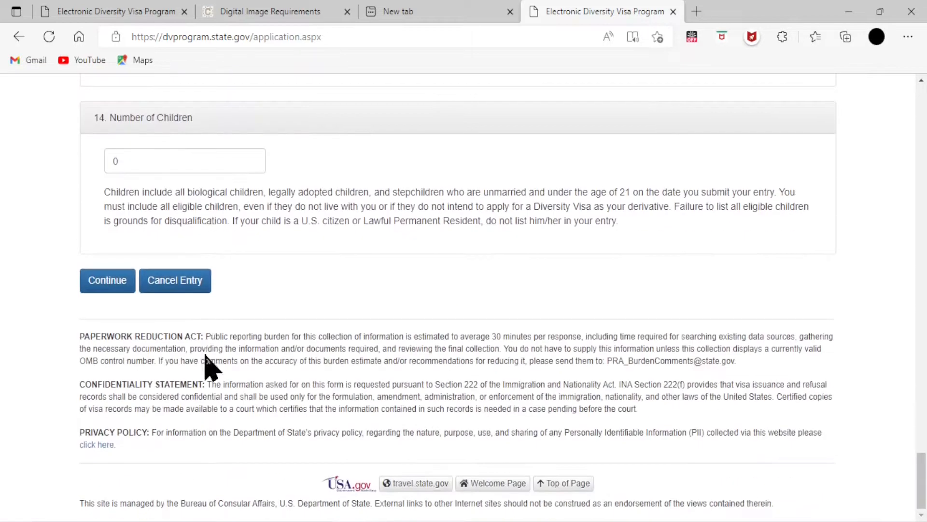
left_click(116, 284)
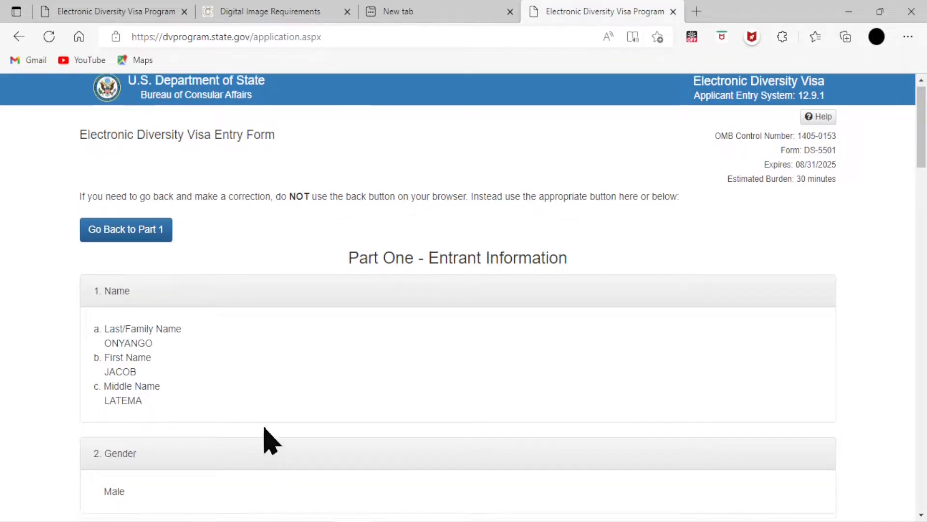
- Examine the entry summary for correctness, including the entrant photograph, mailing address, e-mail, education and marital status, before submission
scroll(269, 439, "down", 8)
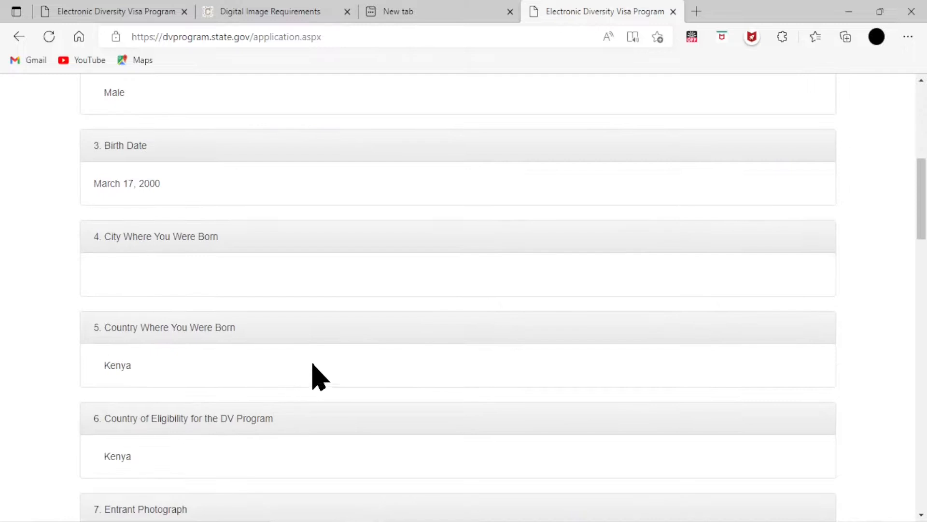
scroll(321, 375, "down", 3)
scroll(323, 372, "down", 10)
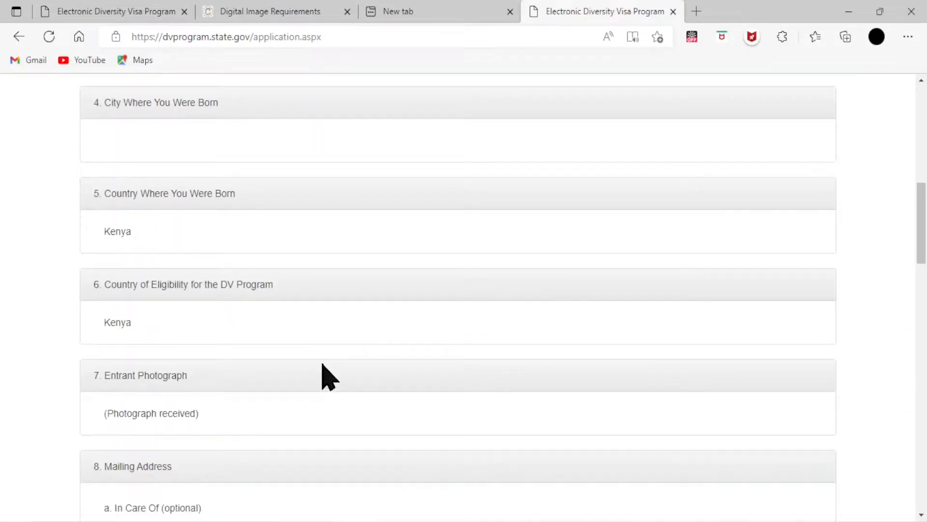
scroll(328, 347, "down", 12)
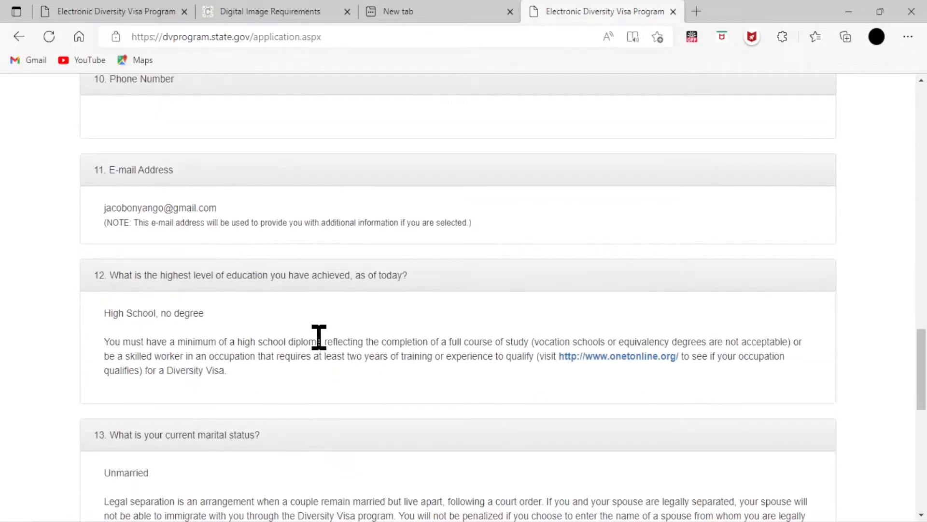
scroll(321, 325, "down", 6)
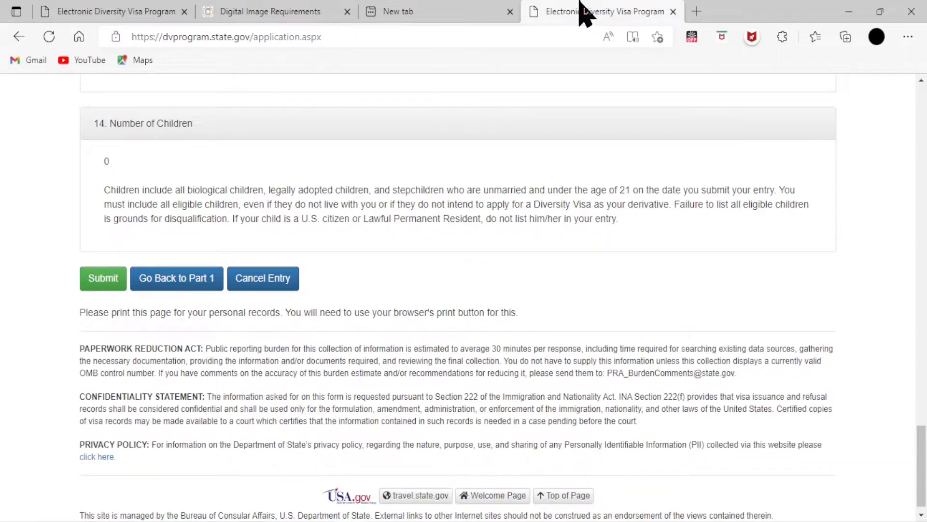
scroll(290, 238, "up", 6)
scroll(288, 244, "up", 13)
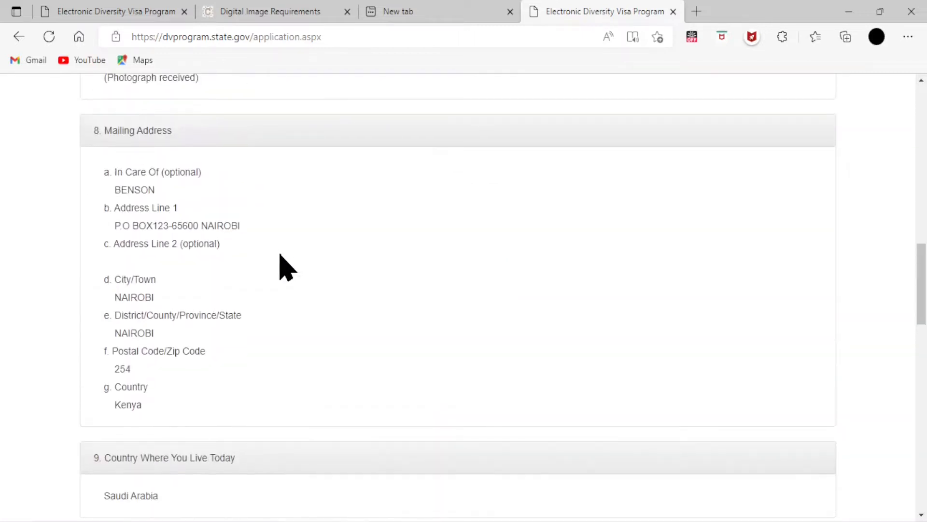
scroll(273, 260, "up", 4)
scroll(270, 265, "down", 4)
scroll(285, 275, "down", 19)
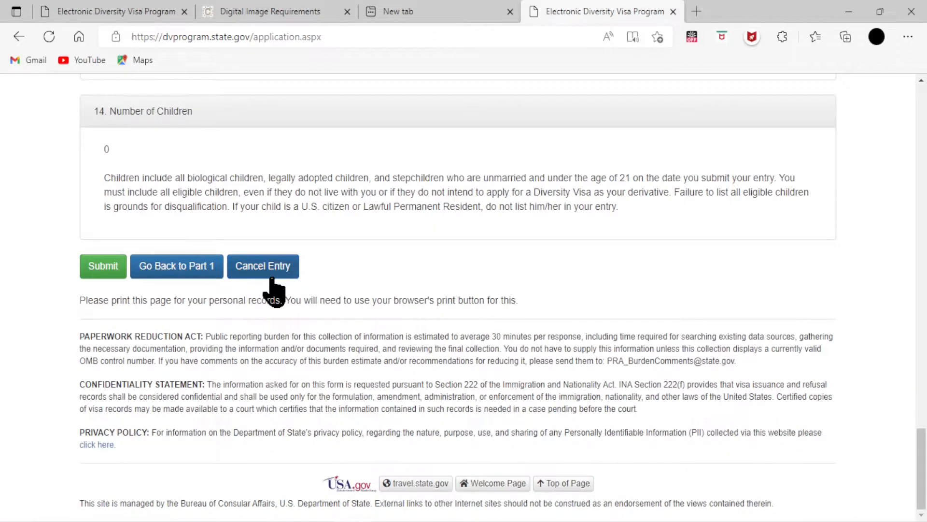
scroll(300, 261, "up", 12)
scroll(327, 289, "up", 1)
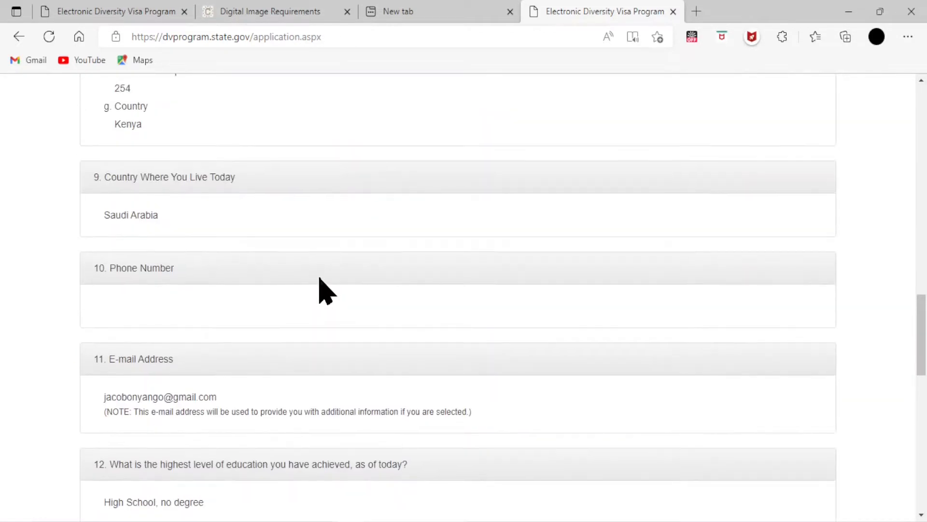